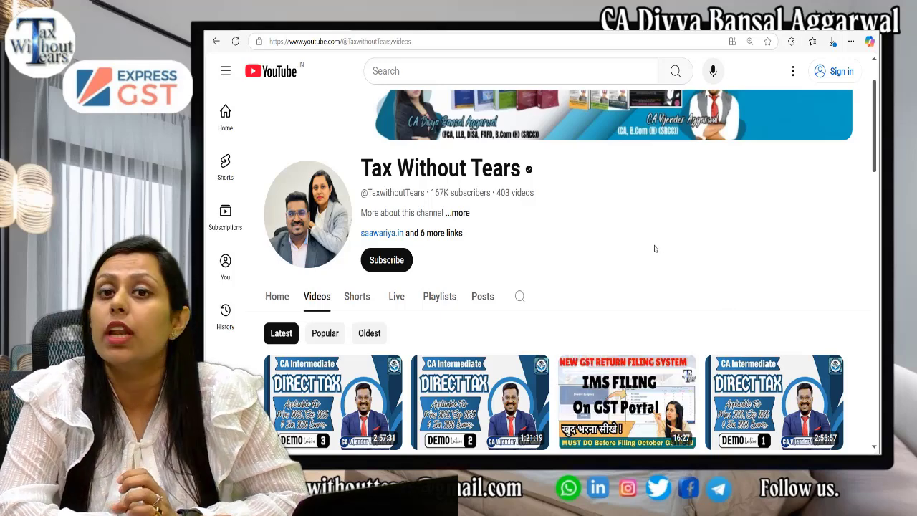
Step: Switch to the video player and play the ExpressGST dashboard recording
mouse_move(625, 361)
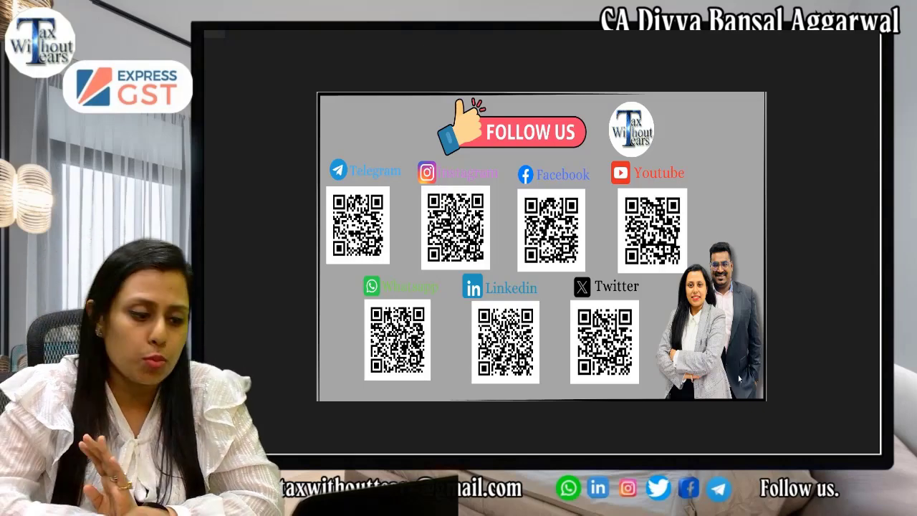
key("alt+Tab")
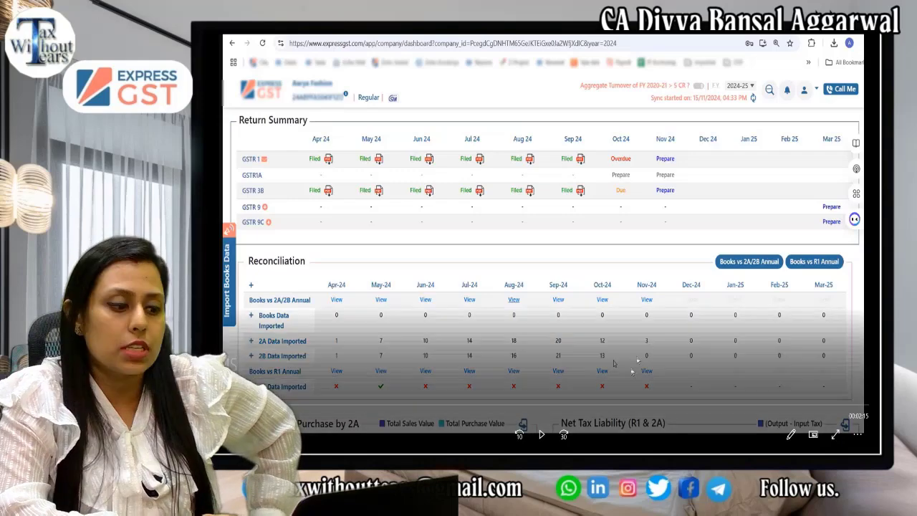
left_click(541, 435)
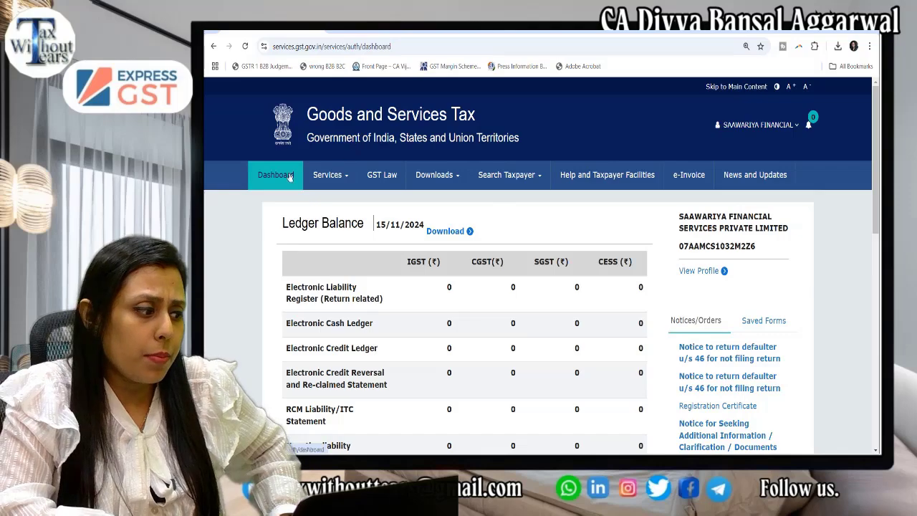
Step: Open the GST portal home page gst.gov.in and bring up the image Screenshot (181).png in the photo viewer
left_click(389, 46)
type("gst")
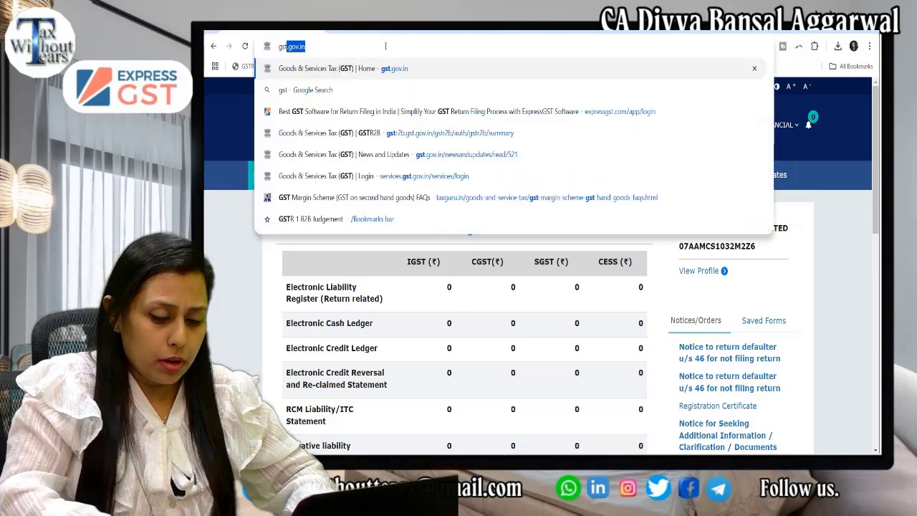
key("Return")
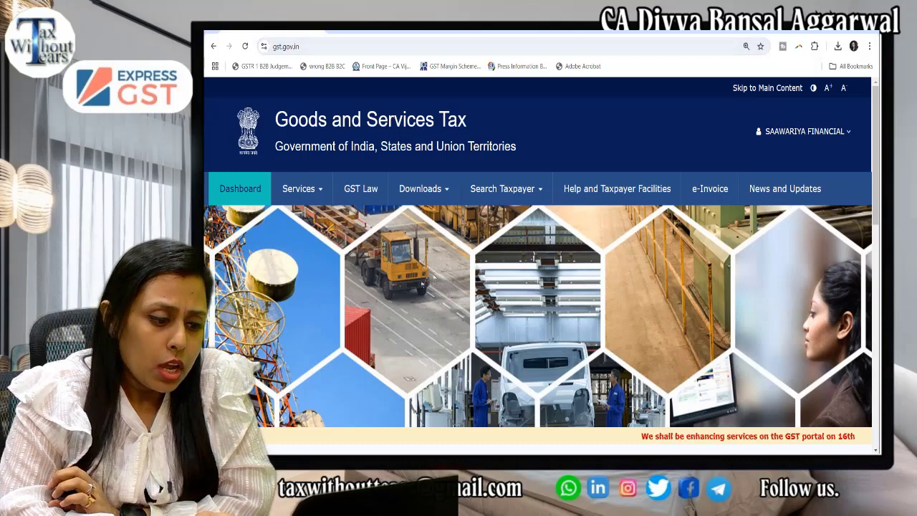
mouse_move(656, 459)
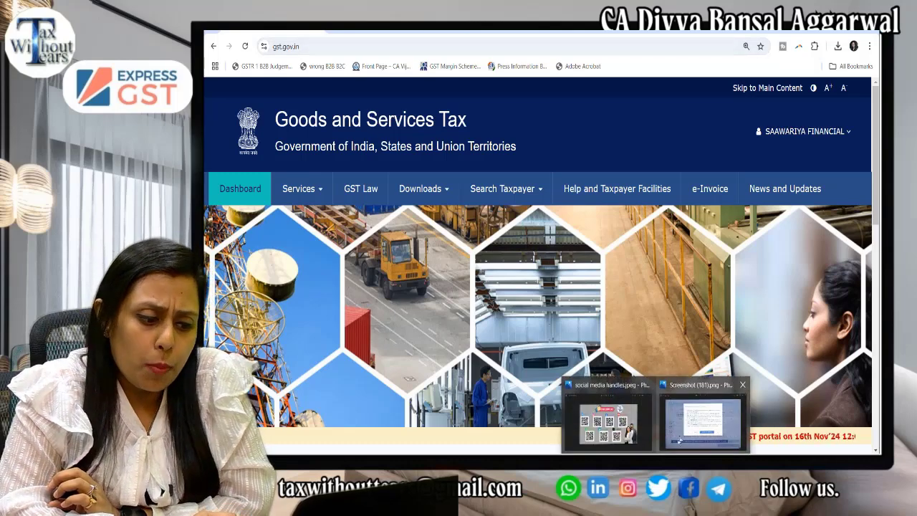
left_click(702, 422)
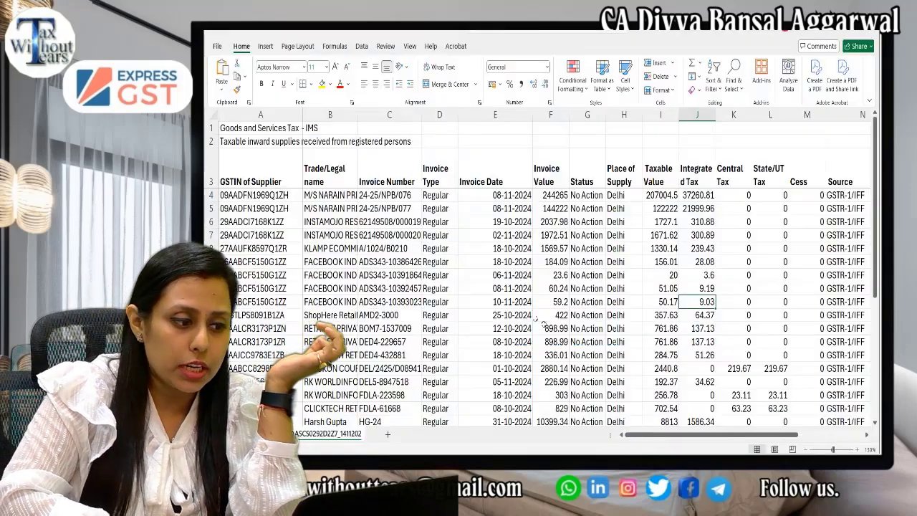
Step: Examine the invoice dates of the first supplier rows in the IMS inward supplies sheet, down to row 7
left_click(517, 288)
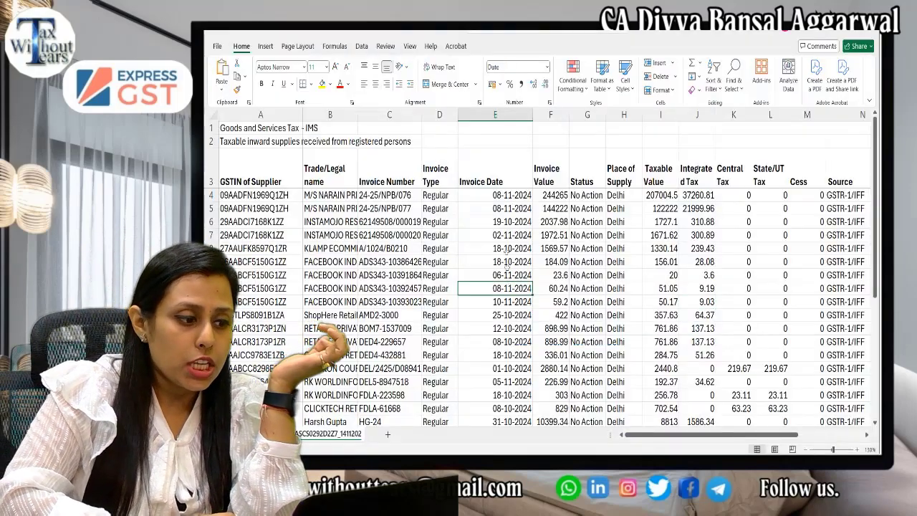
left_click(510, 197)
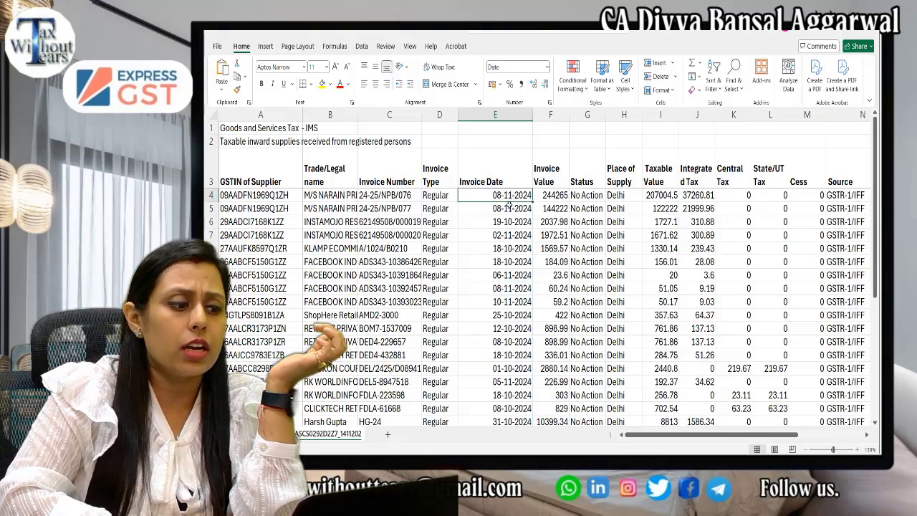
left_click(509, 208)
left_click(509, 224)
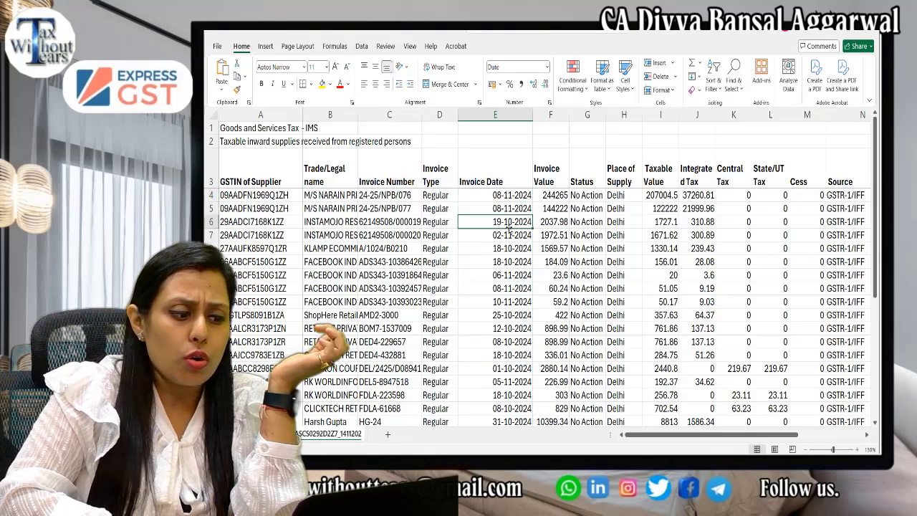
left_click(508, 234)
Step: Follow row 7 of the IMS sheet across to check its source filing status and source return period
left_click(552, 236)
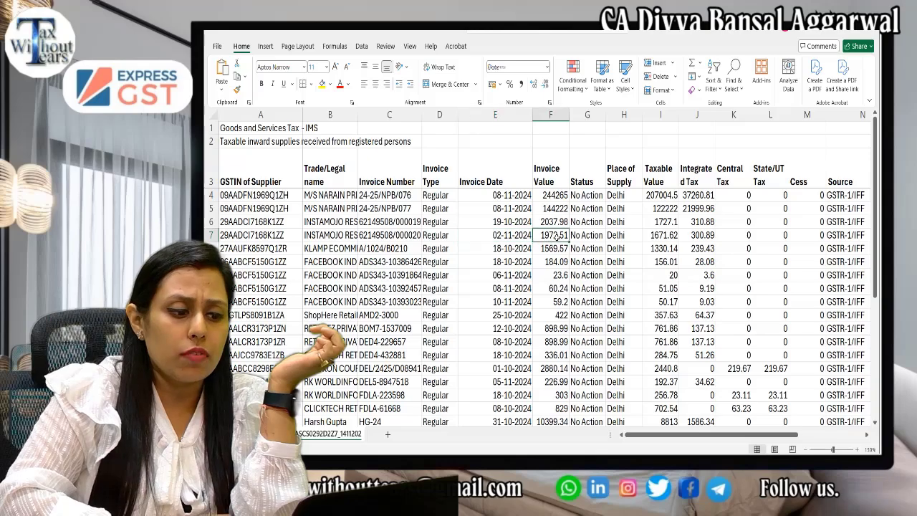
key("Right")
key("Right")
key("Right")
key("Right")
key("Right")
key("Right")
key("Right")
key("Right")
key("Right")
key("Right")
key("Right")
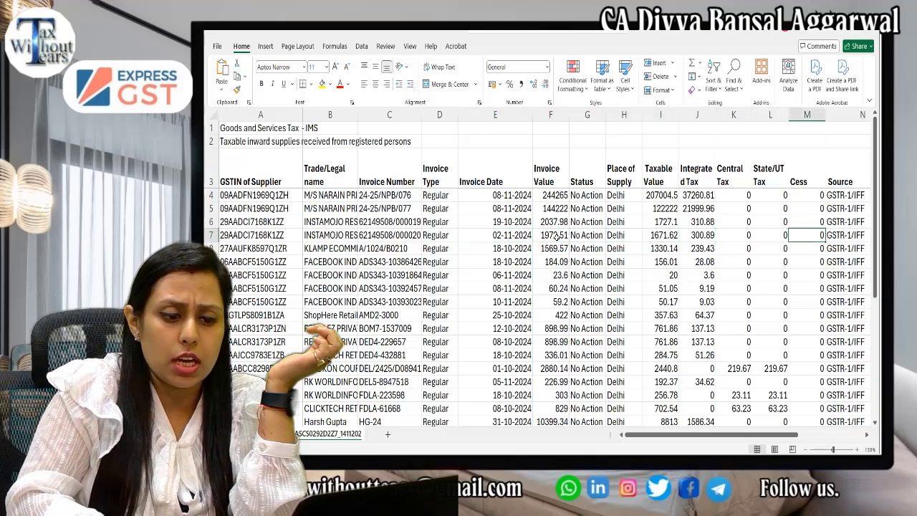
key("Left")
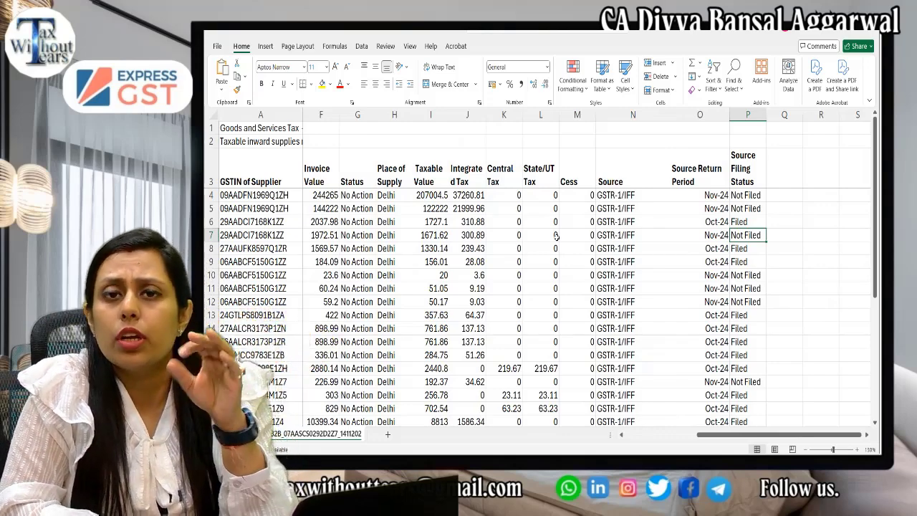
key("Left")
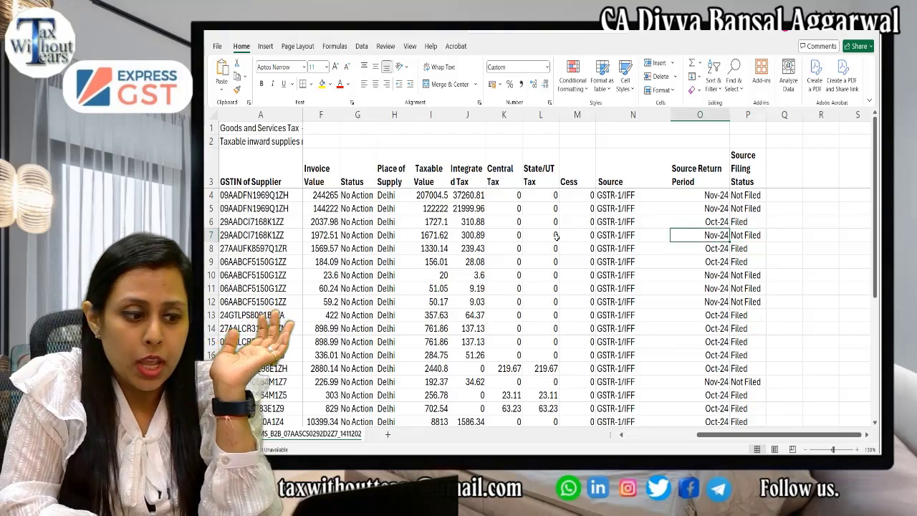
Step: Find the Sep-24 entries in the Source Return Period column and select them together with their filing status (O22:P23)
key("Down")
key("Down")
key("Down")
key("Down")
key("Down")
key("Down")
key("Down")
key("Down")
key("Down")
key("Down")
key("Down")
key("Down")
key("Down")
key("Down")
key("Down")
key("Down")
key("Down")
key("Down")
key("Down")
key("Down")
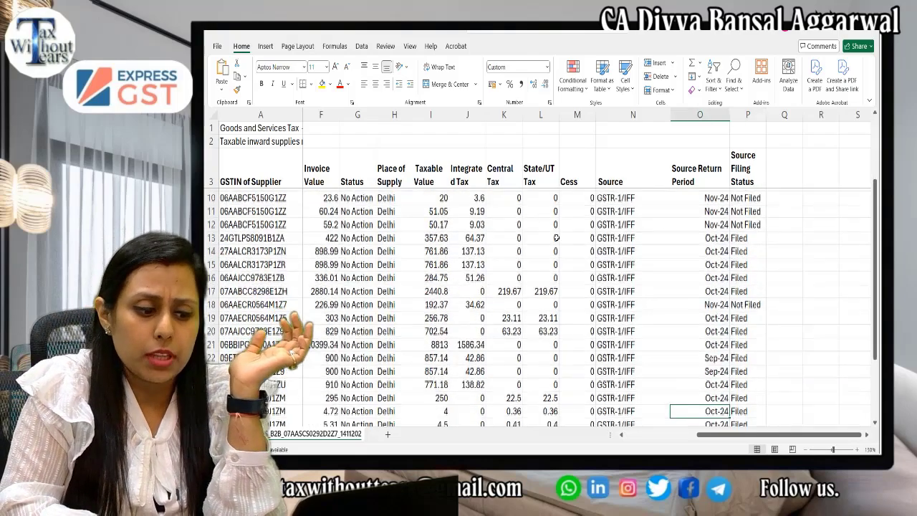
key("Up")
key("Up")
key("Up")
key("Up")
key("Up")
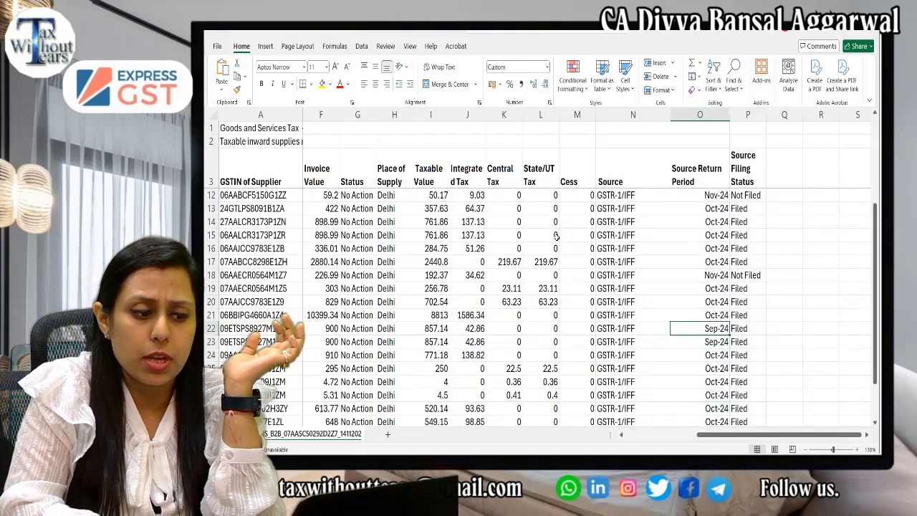
key("Up")
key("Down")
key("Up")
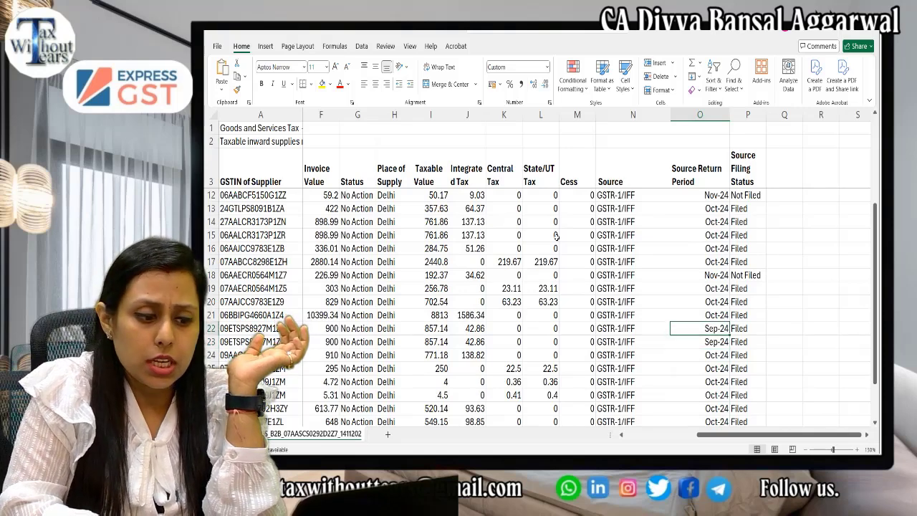
key("Right")
key("shift+Left")
key("shift+Down")
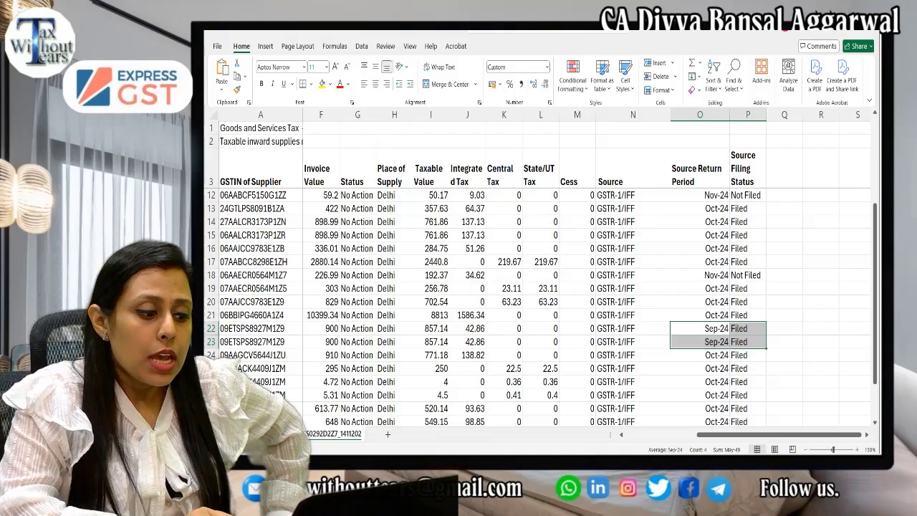
Step: Switch to the GST portal and open the news item "Advisory regarding IMS during initial phase of its implementation"
key("alt+Tab")
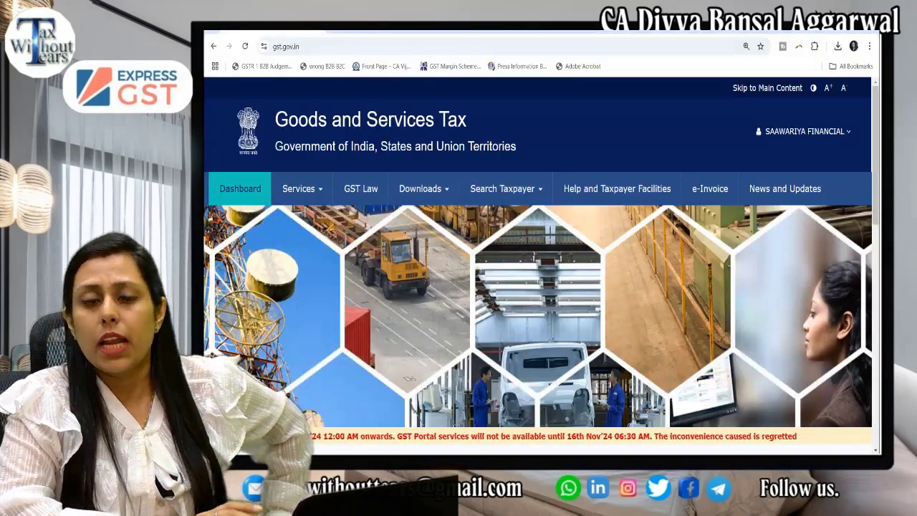
scroll(341, 392, "down", 5)
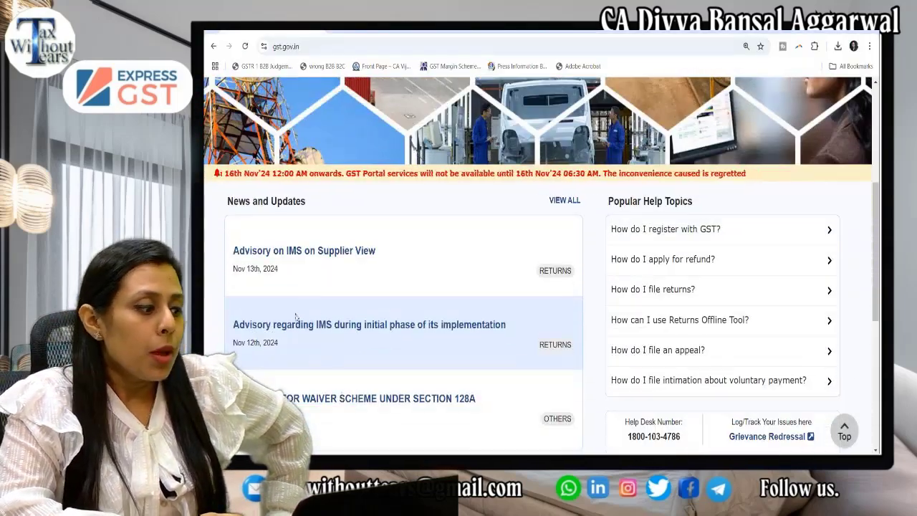
left_click(301, 326)
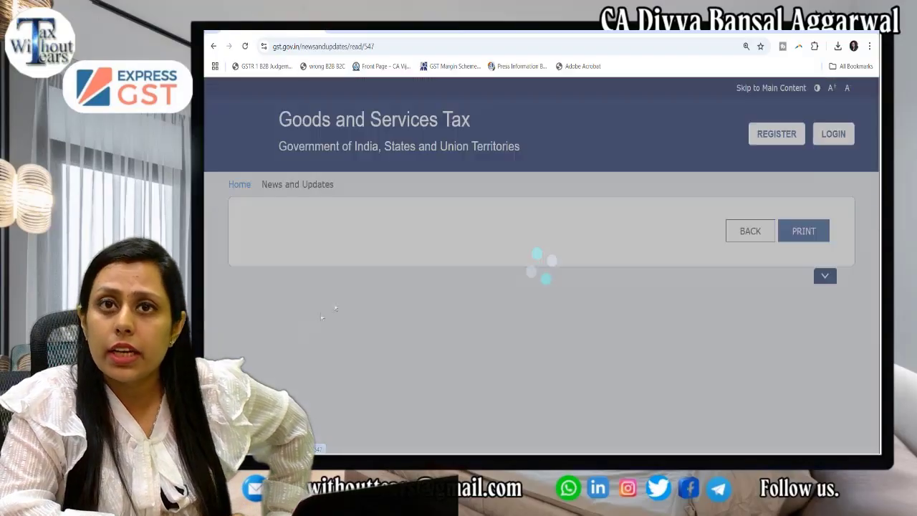
Step: Read the advisory's closing paragraph on wrongly auto-populated ITC or liability in GSTR-3B, briefly highlighting its opening lines
scroll(405, 333, "down", 5)
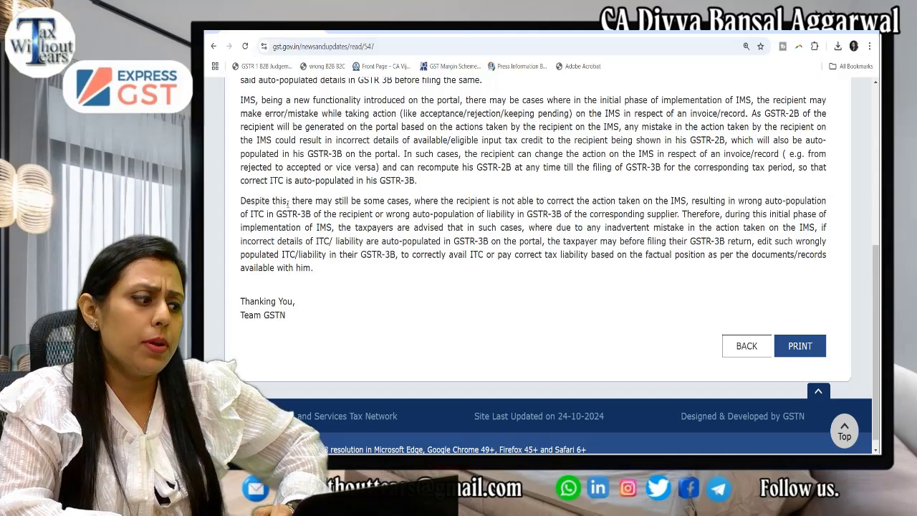
left_click_drag(286, 201, 488, 227)
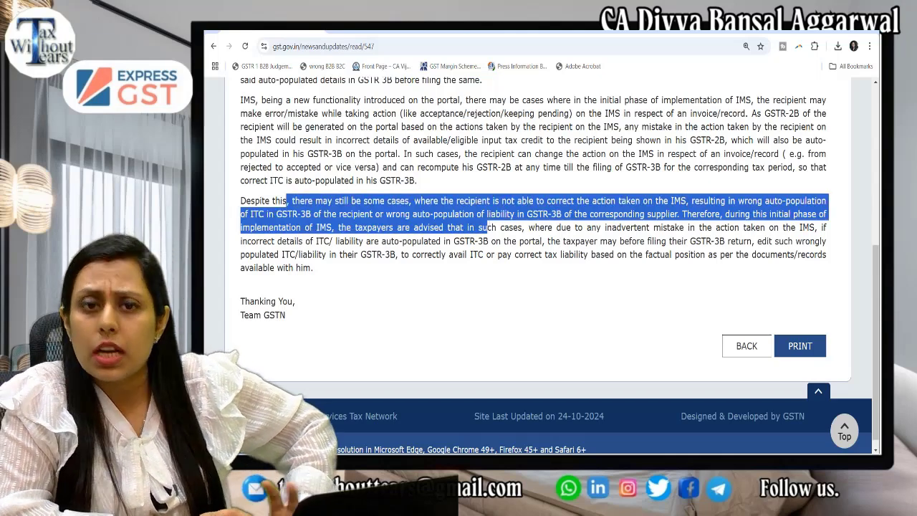
left_click(394, 269)
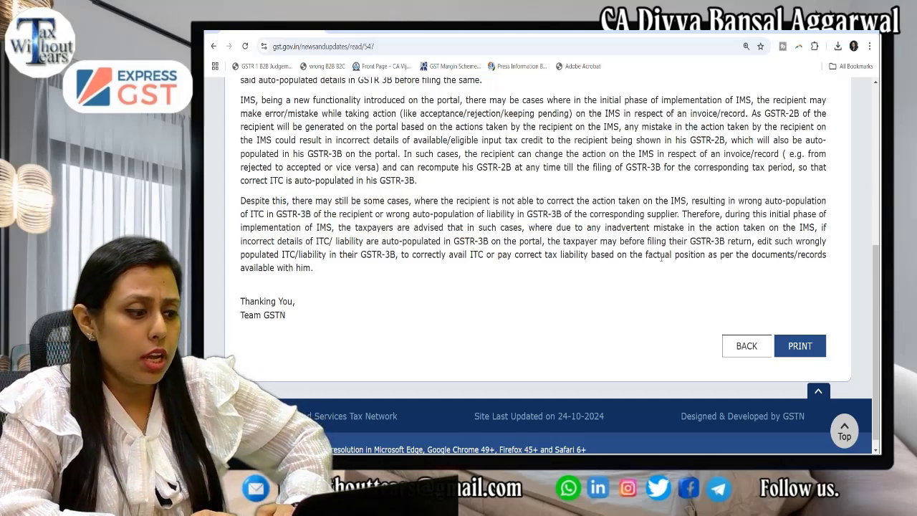